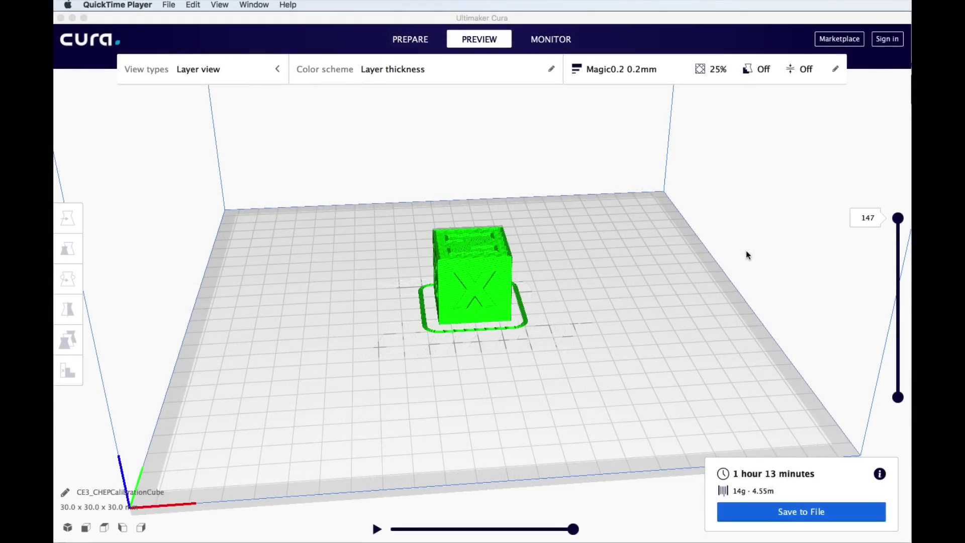
Step: Focus the Cura window and briefly open, then close, the current profile's print settings
click(661, 297)
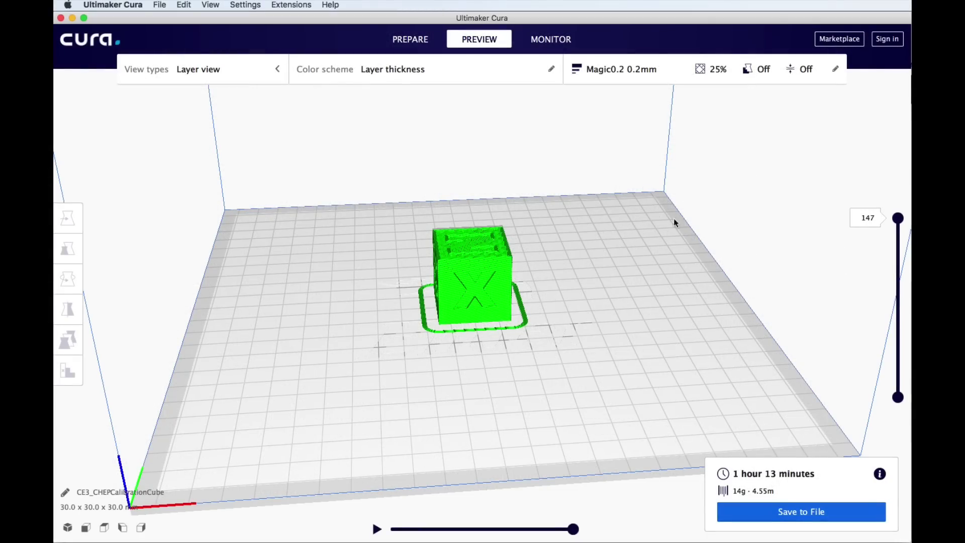
click(677, 71)
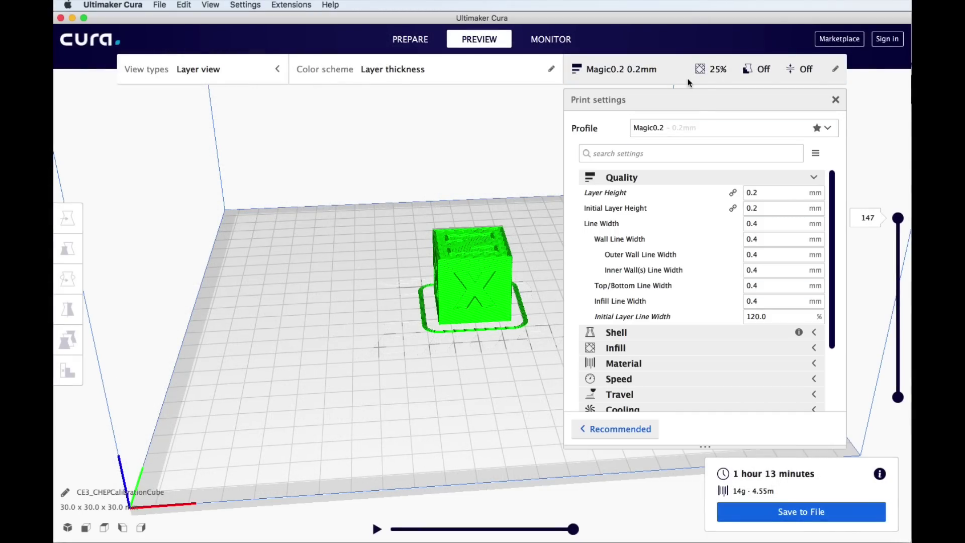
click(673, 74)
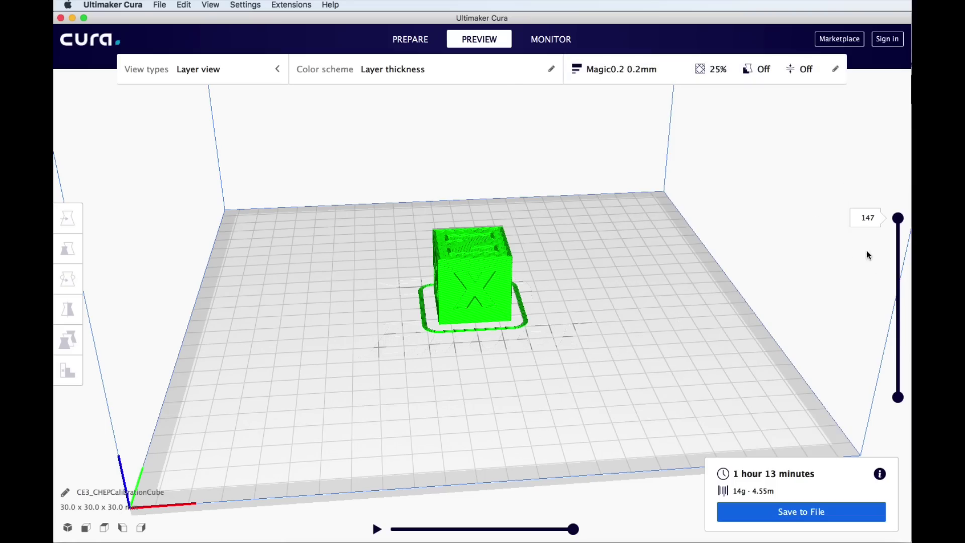
Step: Install the Sidebar GUI plugin from the Marketplace, accept its license, and quit Cura to apply it
click(839, 40)
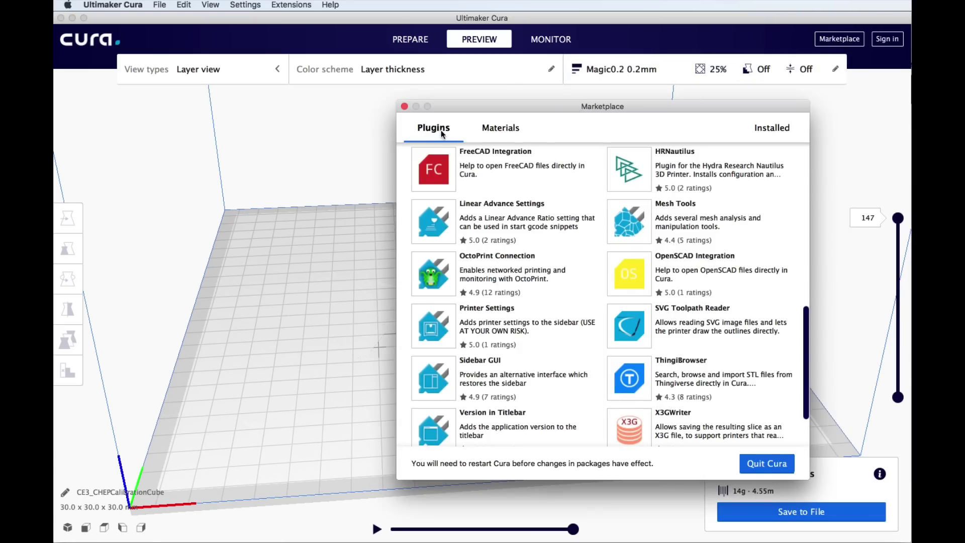
click(436, 378)
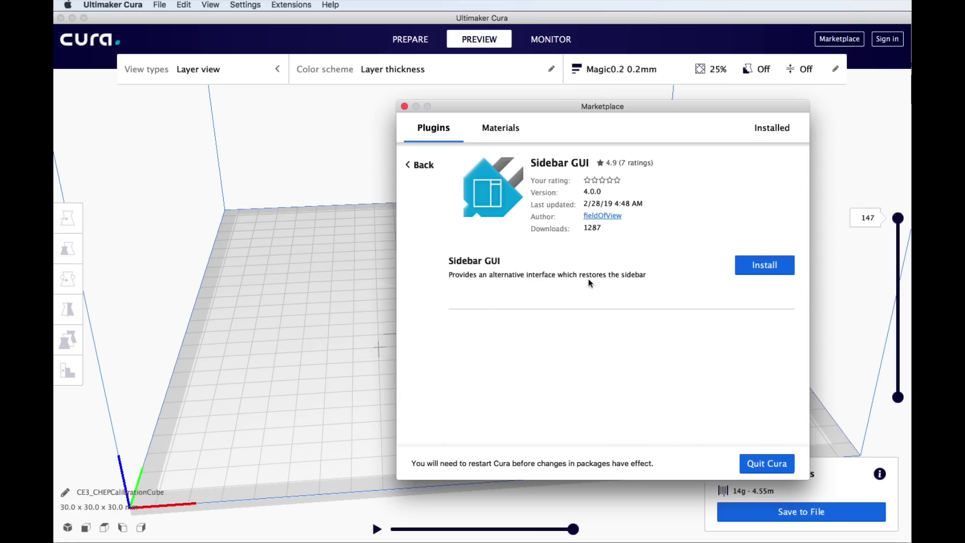
click(759, 266)
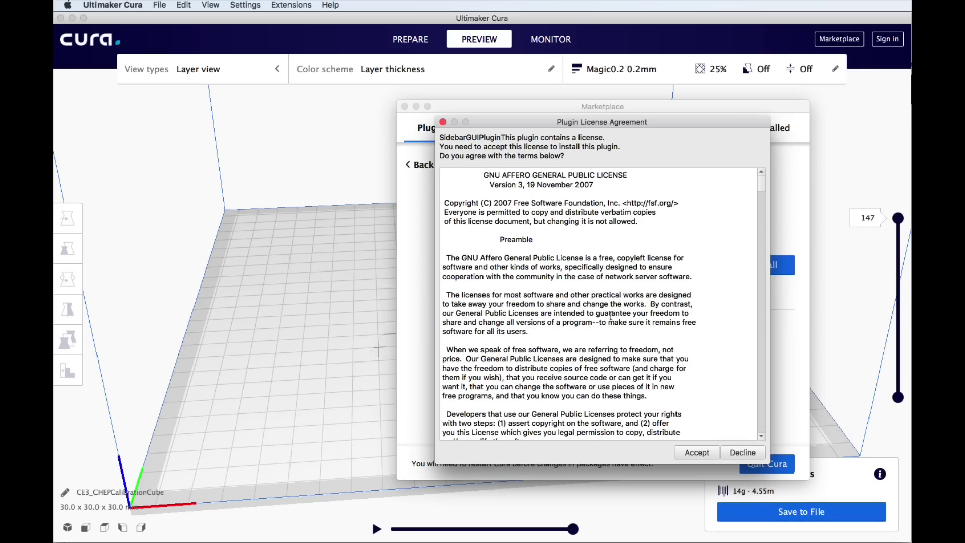
scroll(607, 318, down, 15)
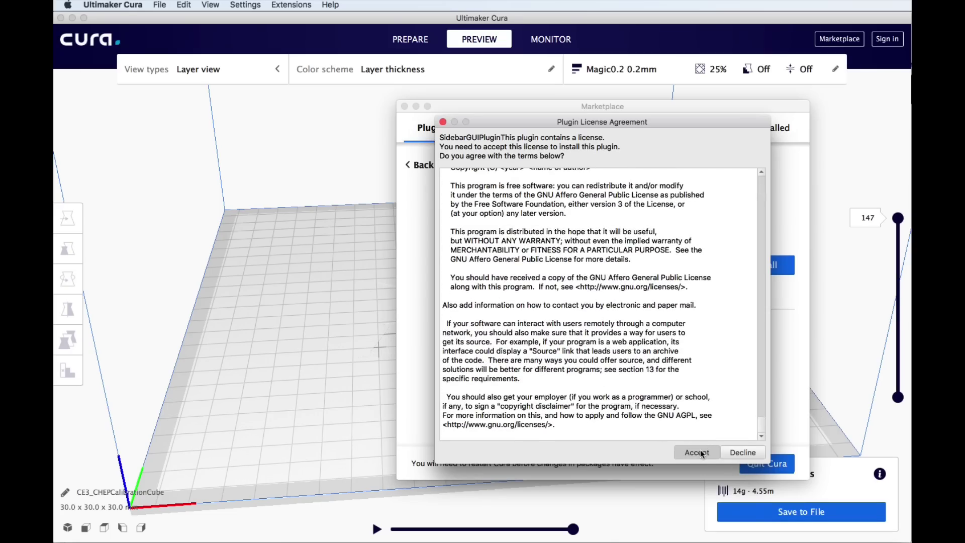
click(702, 453)
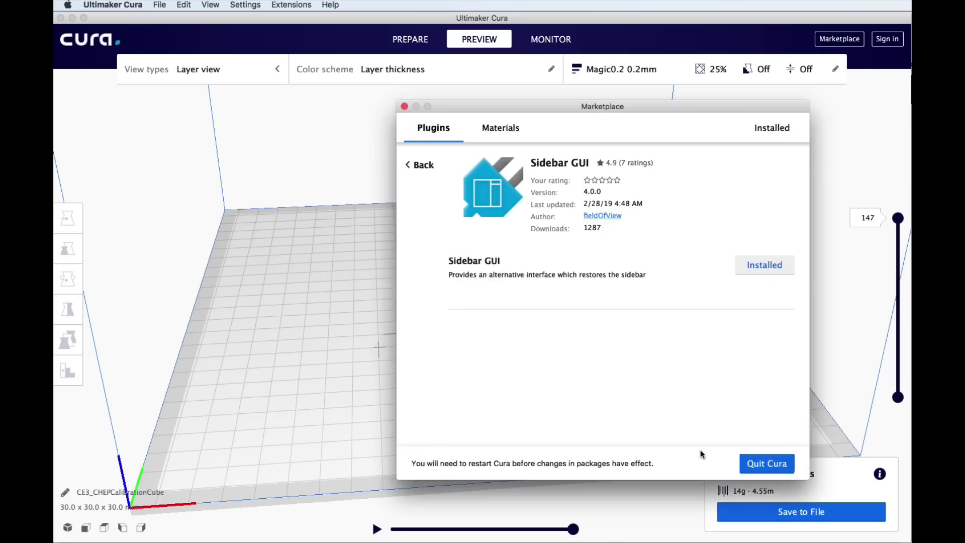
click(767, 463)
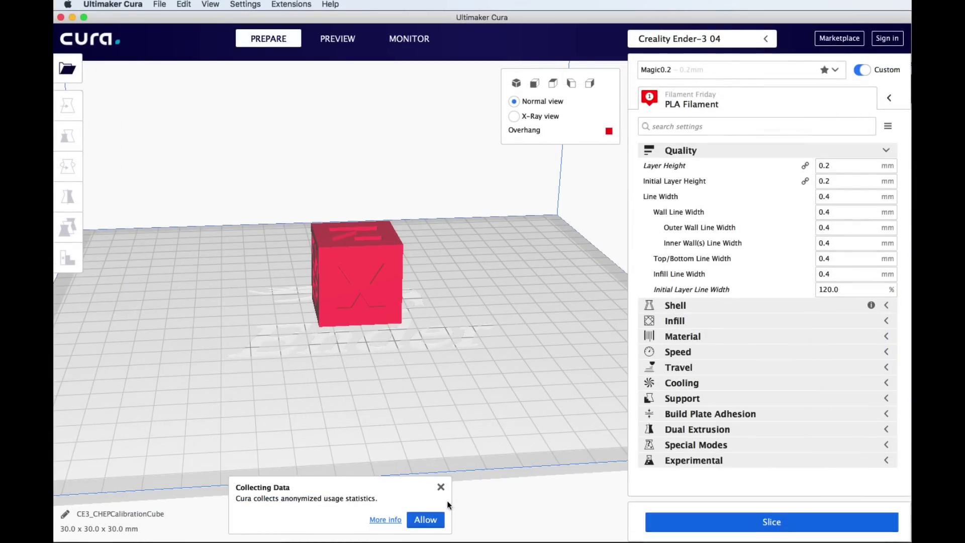
Step: Close the Collecting Data notification about anonymous usage statistics
click(441, 486)
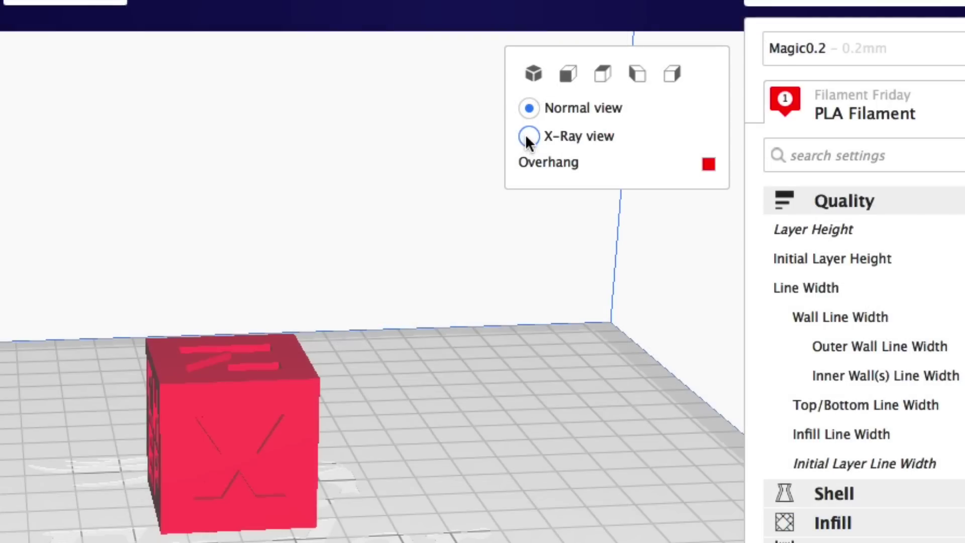
Step: View the cube in X-ray, then preview its sliced layers down to layer 117 and play the simulation
click(513, 117)
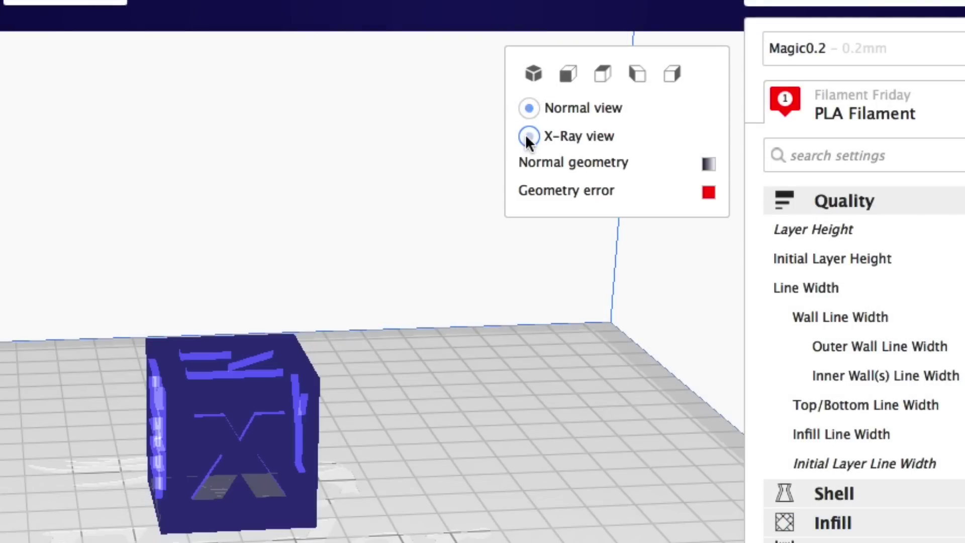
right_drag(373, 344, 388, 367)
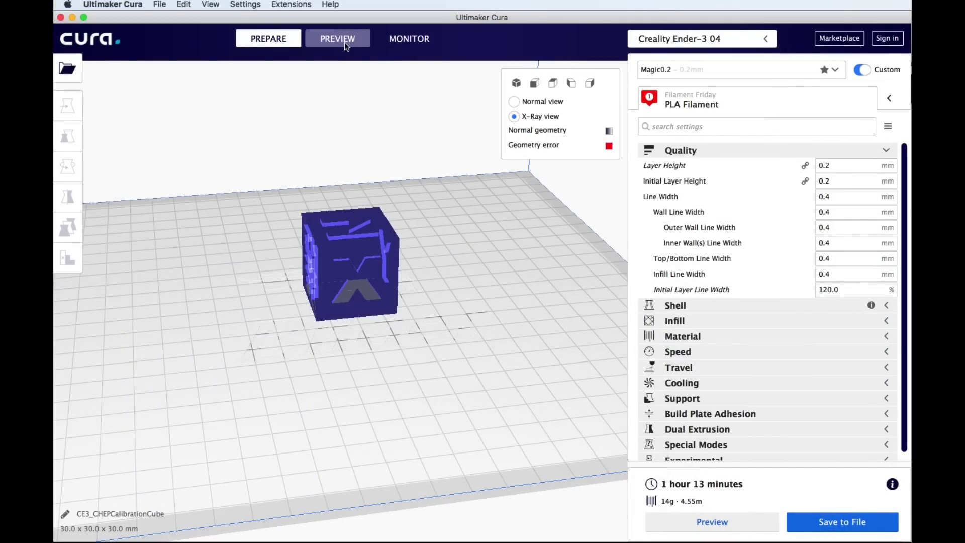
click(344, 41)
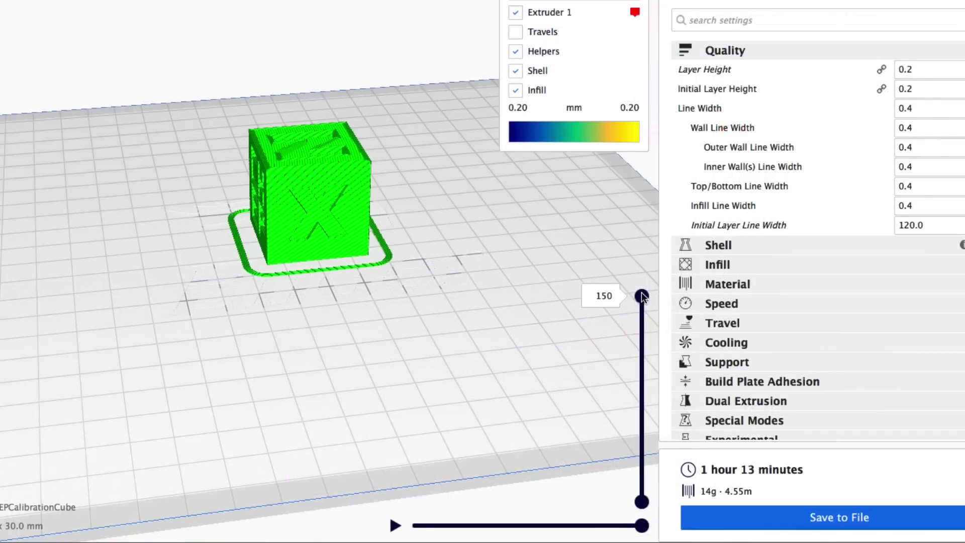
mouse_move(640, 295)
mouse_down()
mouse_move(628, 407)
mouse_move(638, 449)
mouse_move(639, 286)
mouse_up()
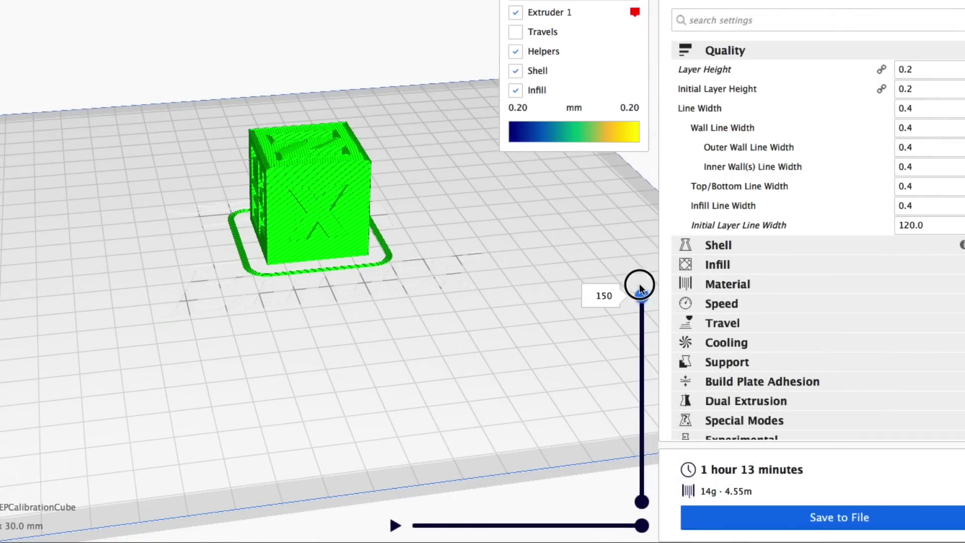
click(395, 525)
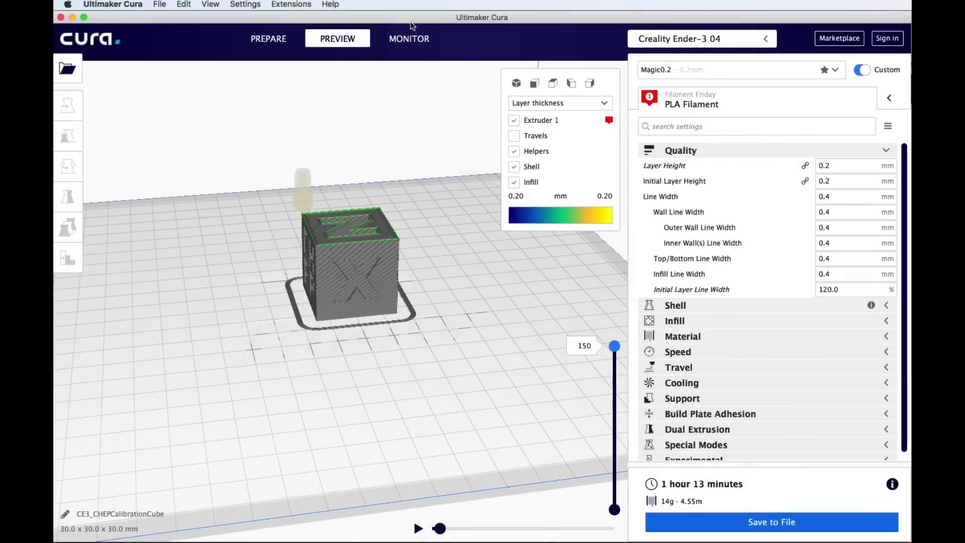
Step: Add a Filament Change script through Extensions > Post Processing > Modify G-Code, then close the window
click(232, 7)
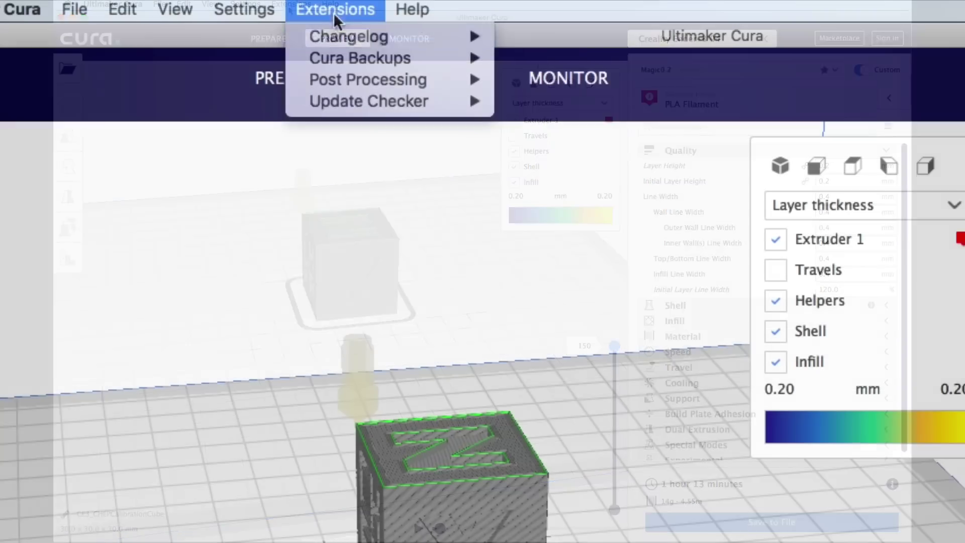
mouse_move(366, 79)
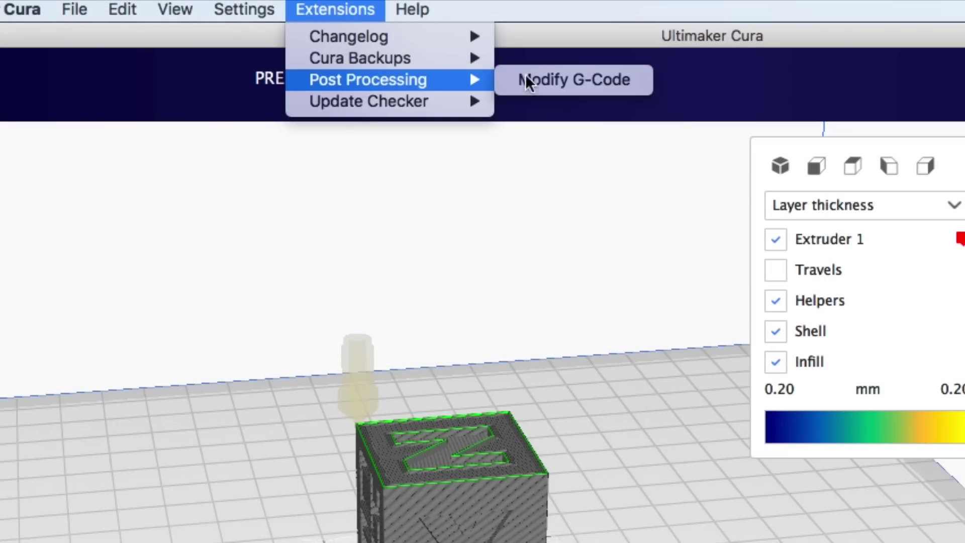
click(597, 80)
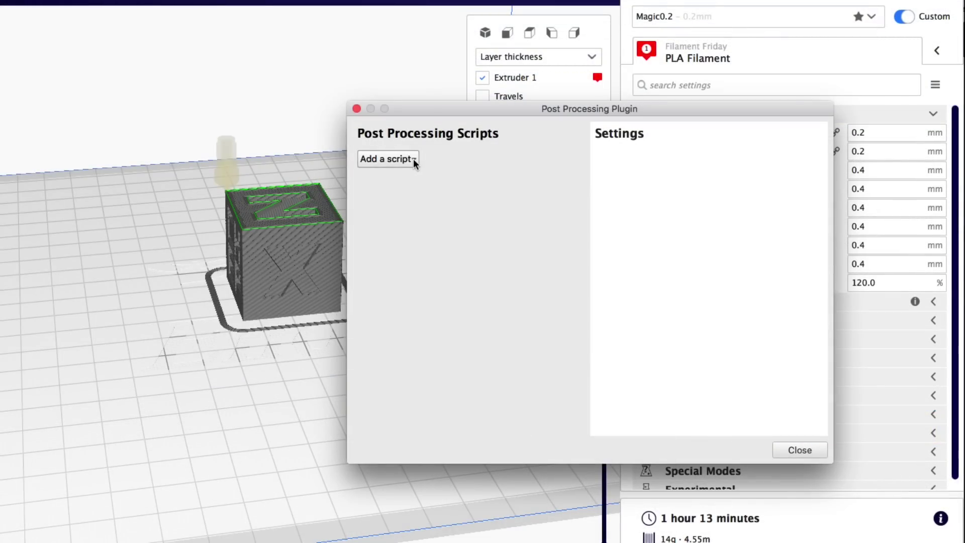
click(413, 158)
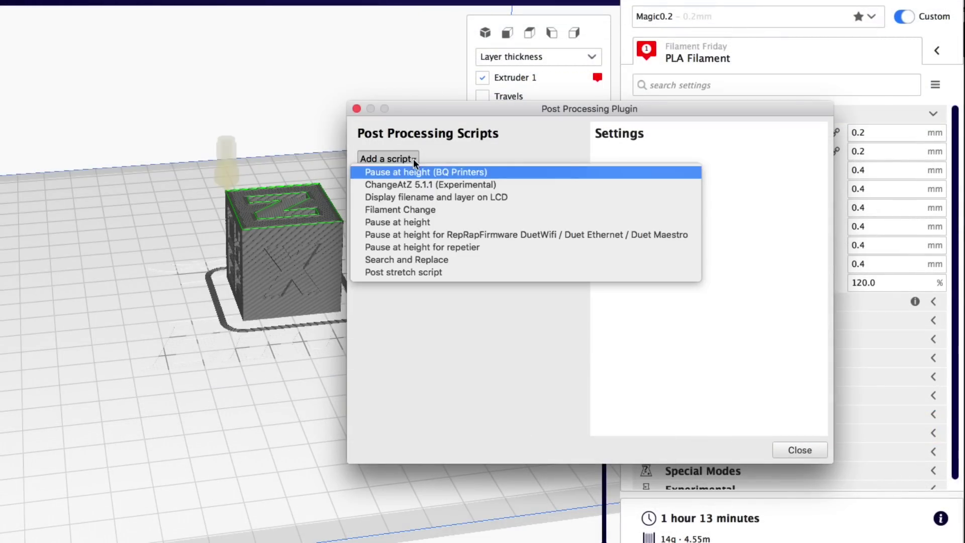
click(398, 212)
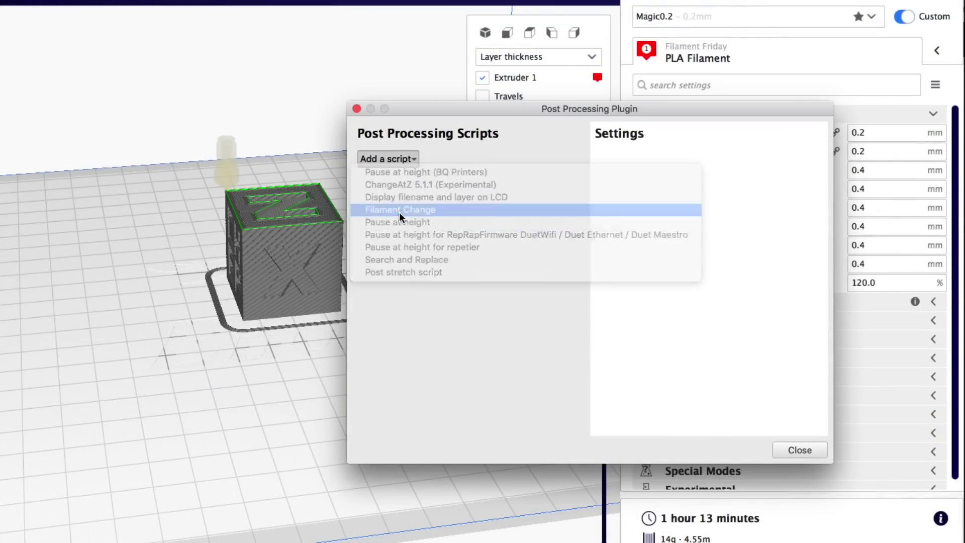
click(788, 449)
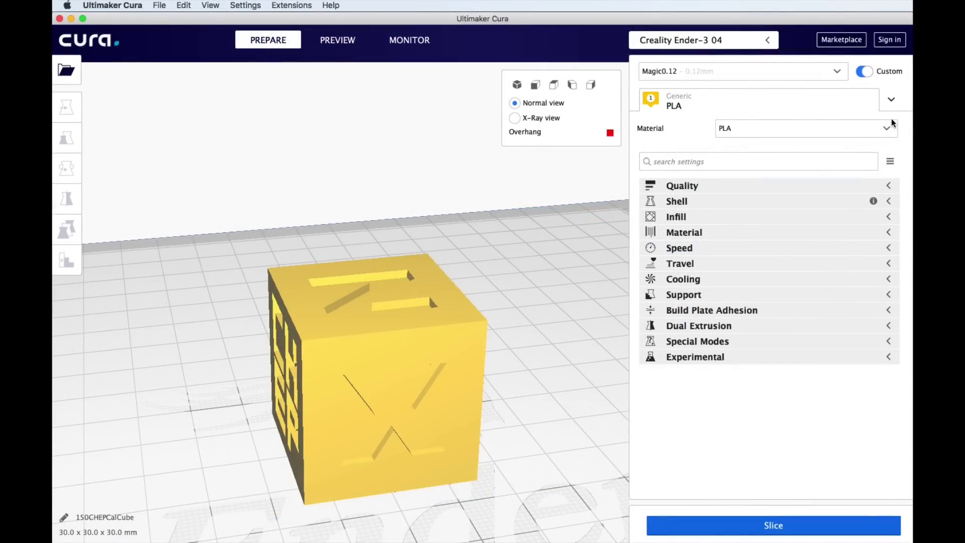
Step: Check the print profile dropdown, then open the Settings > Profile submenu showing Magic0.12 active
click(837, 73)
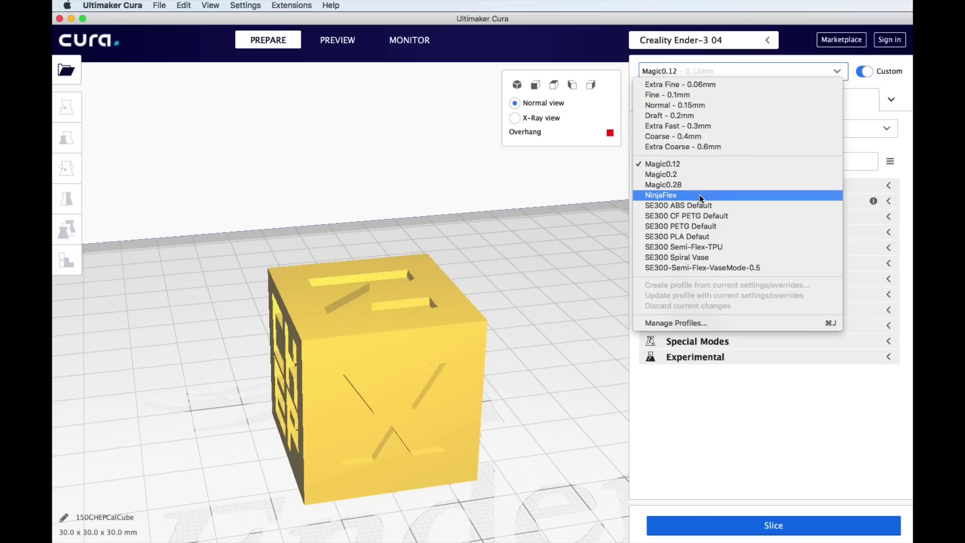
click(592, 214)
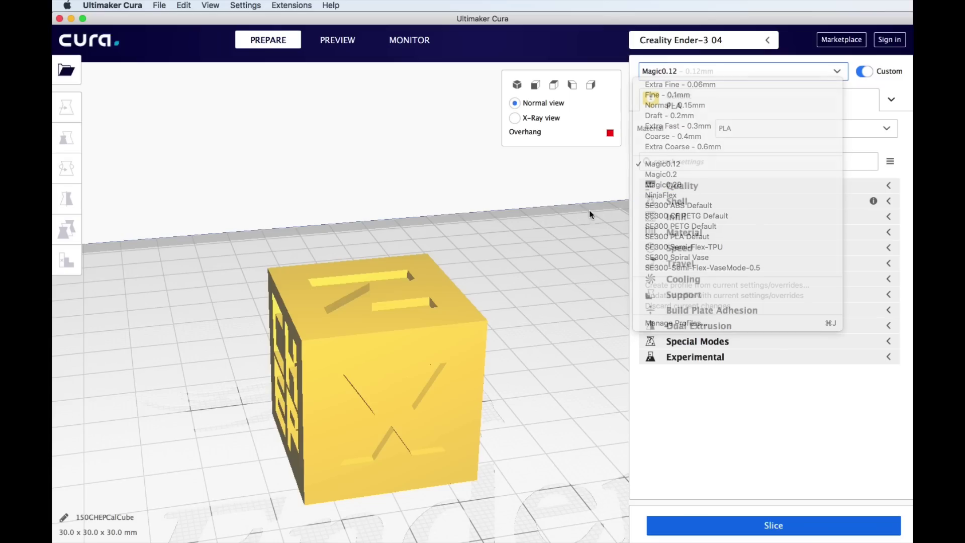
click(248, 5)
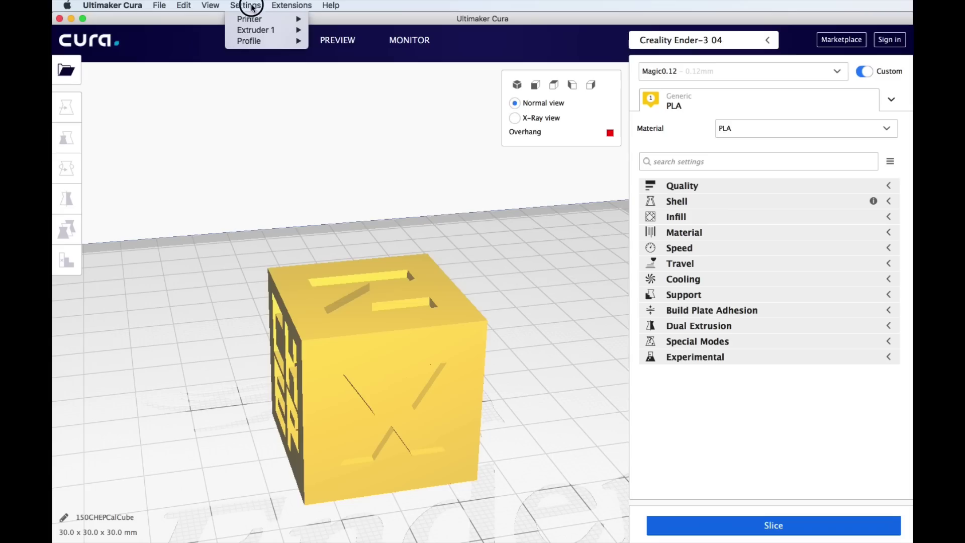
Step: In Manage Profiles, import the Magic0.12.curaprofile file and acknowledge the success message
mouse_move(261, 43)
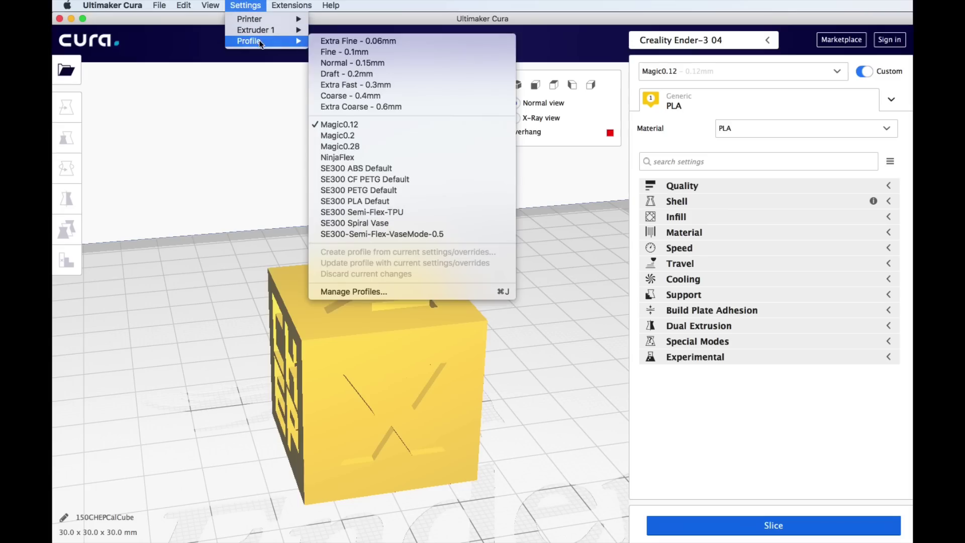
click(390, 291)
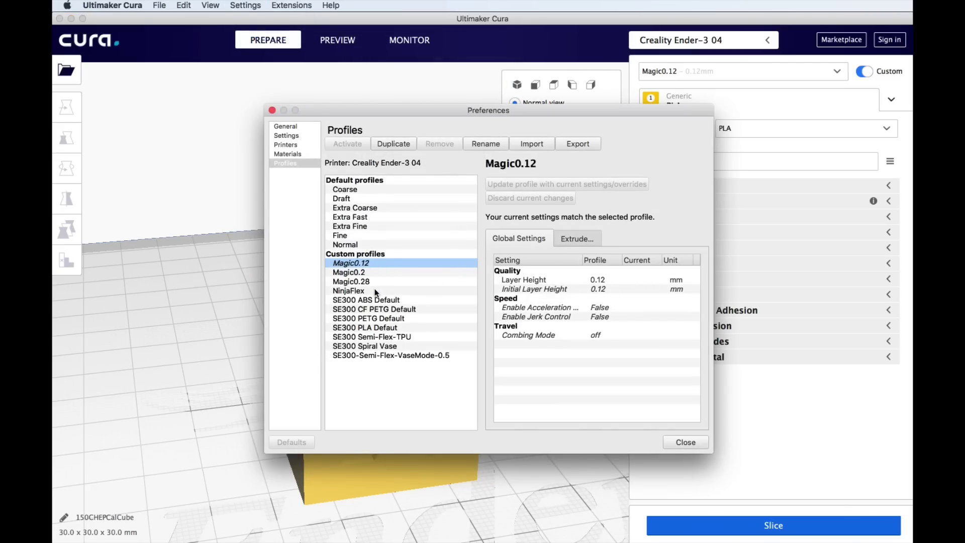
click(535, 145)
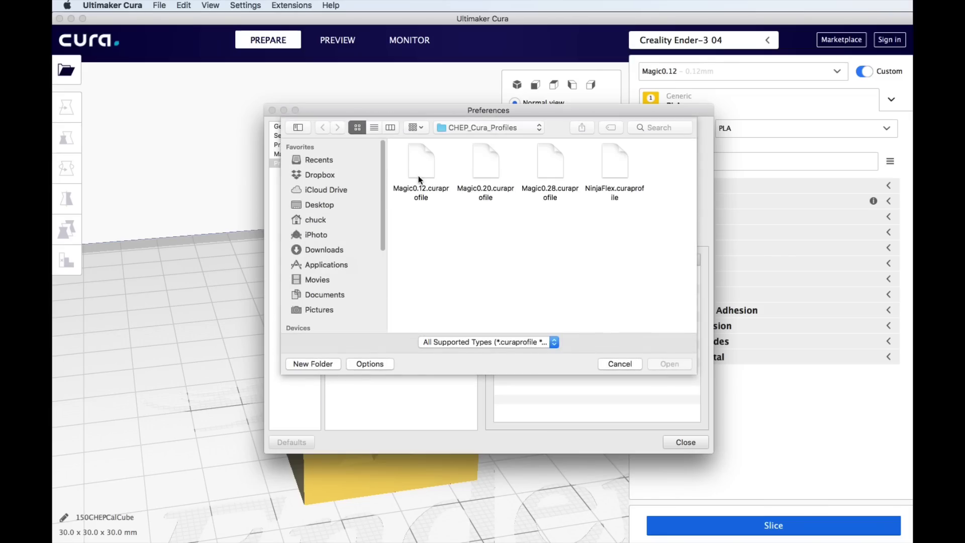
click(421, 168)
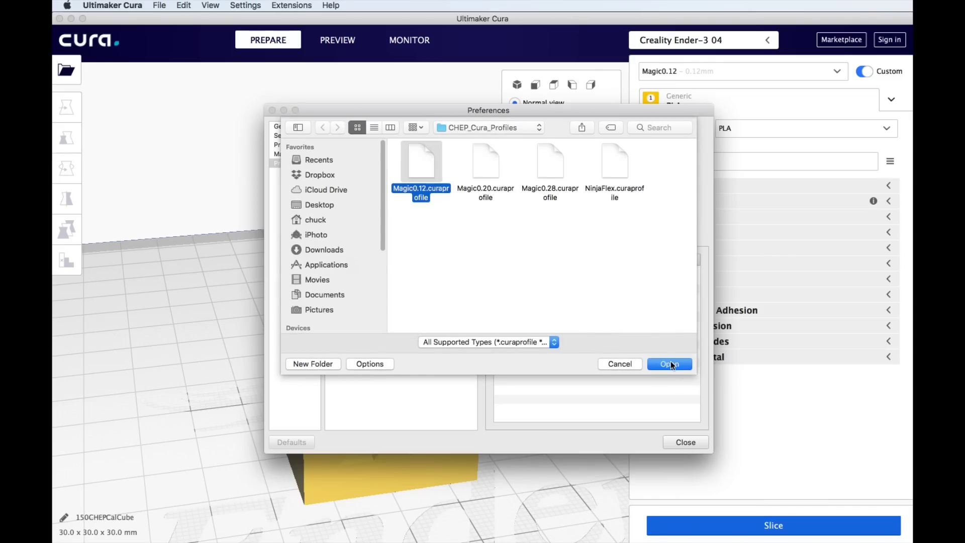
click(670, 364)
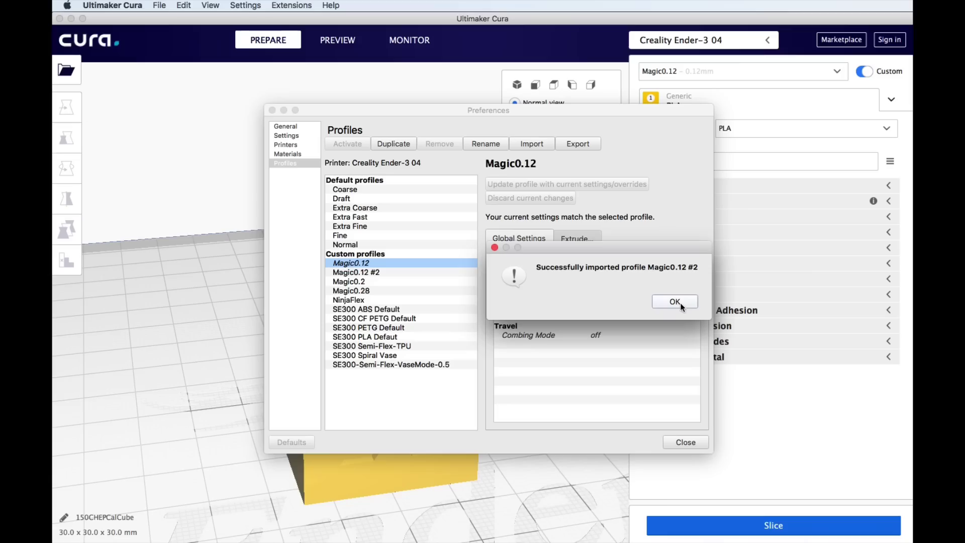
click(673, 300)
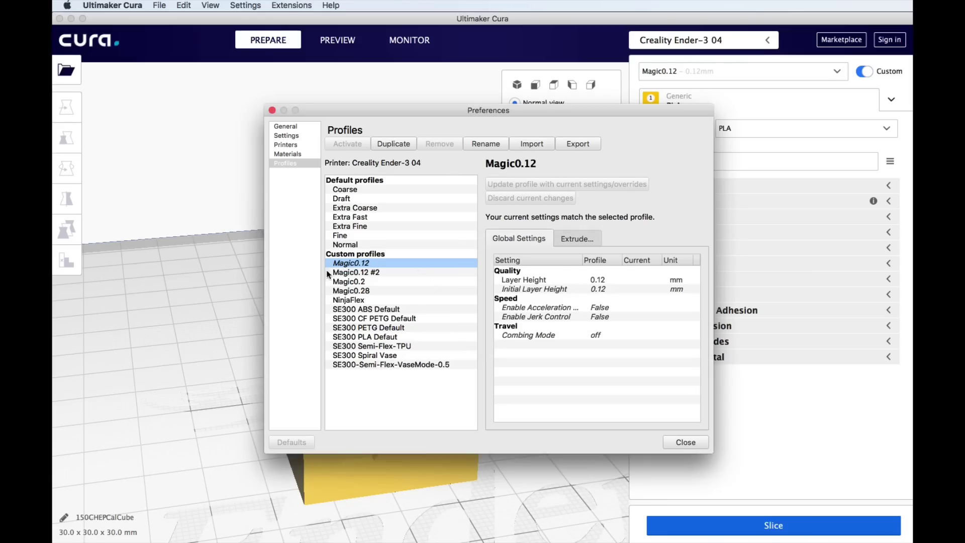
Step: Delete the duplicate Magic0.12 #2 profile
click(376, 274)
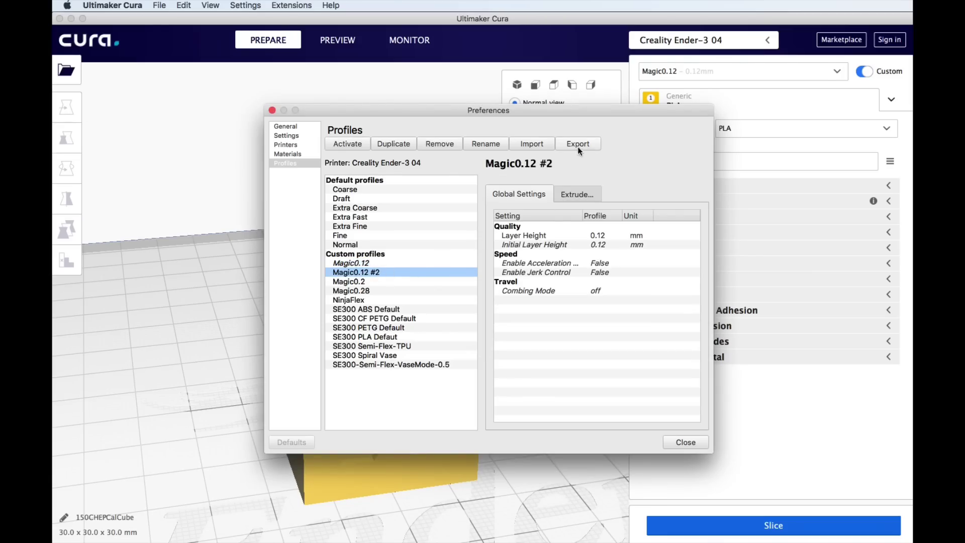
click(441, 143)
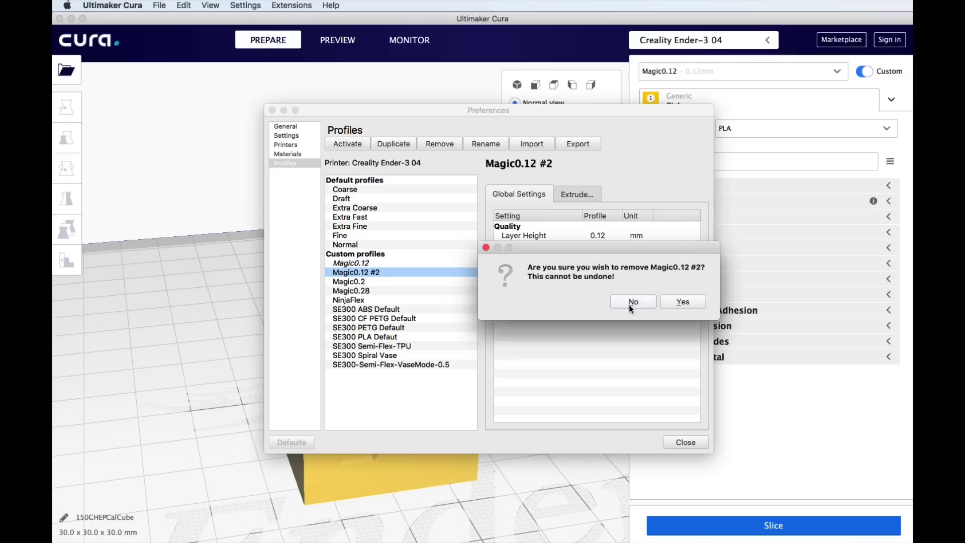
click(674, 304)
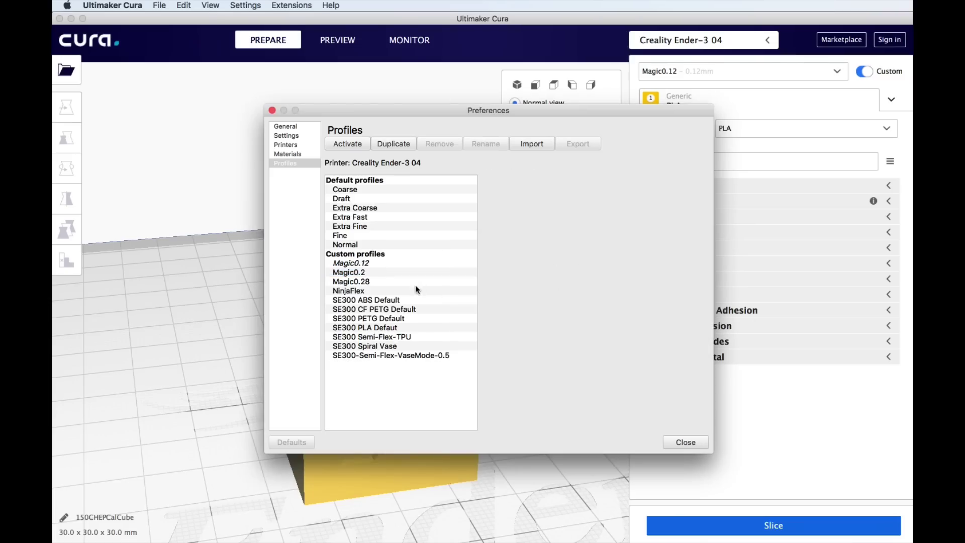
Step: Review the NinjaFlex profile's extruder settings, then close the preferences
click(348, 291)
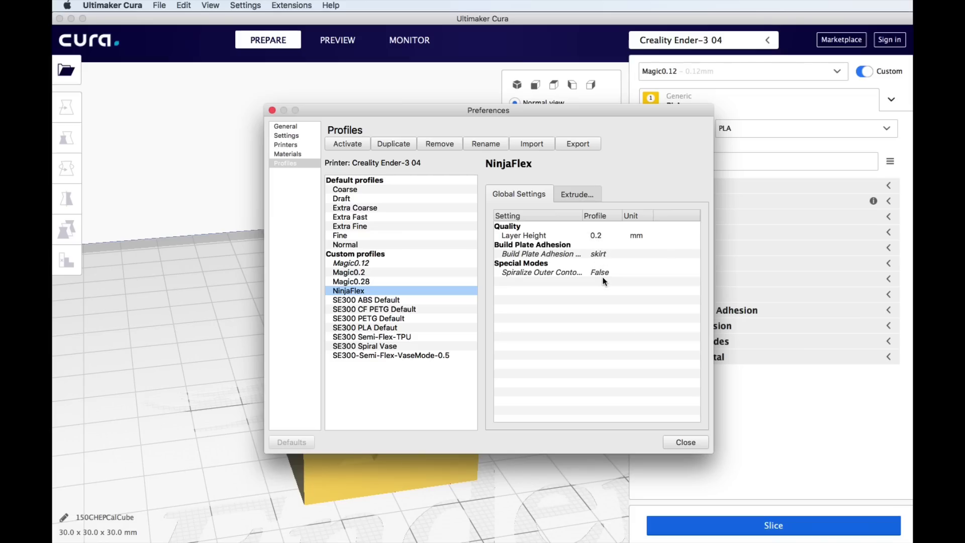
click(580, 195)
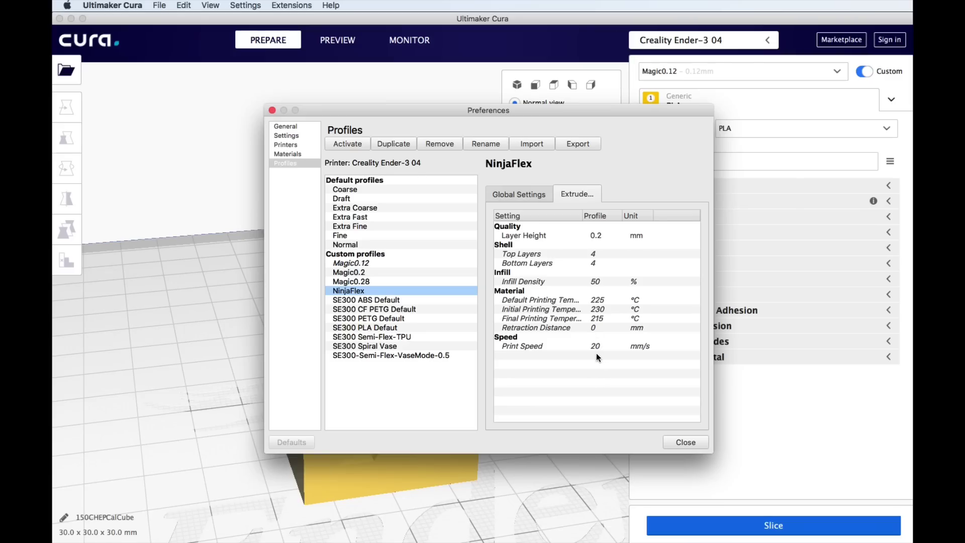
click(685, 442)
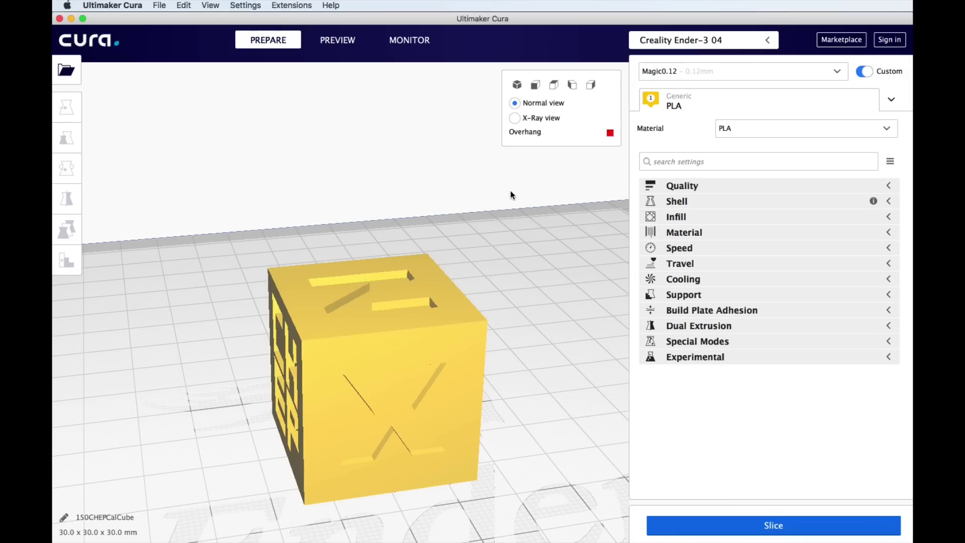